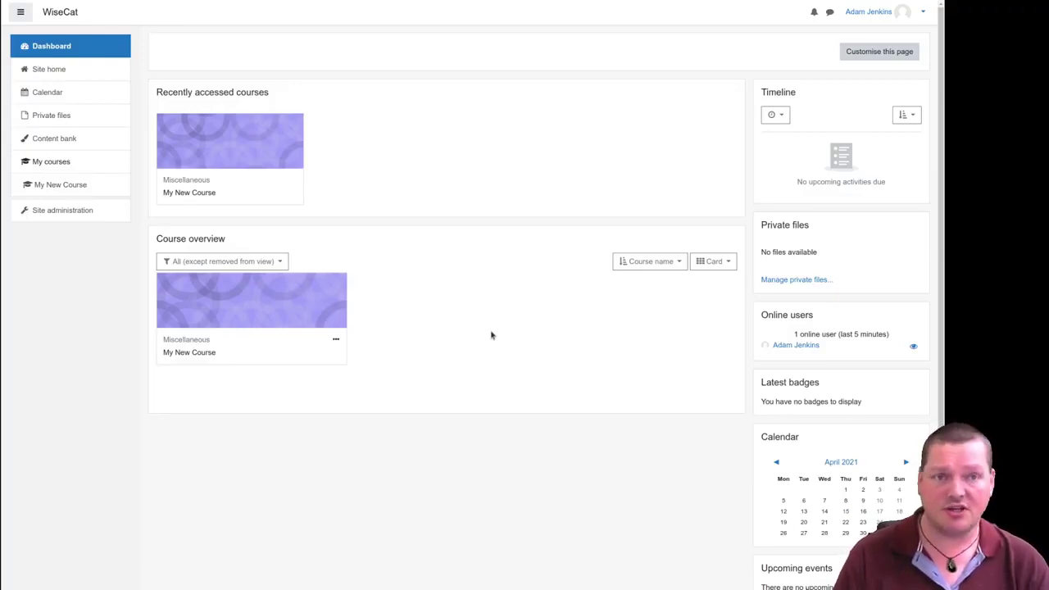
Step: Turn on editing in My New Course and start adding a Label resource to the general section
left_click(242, 147)
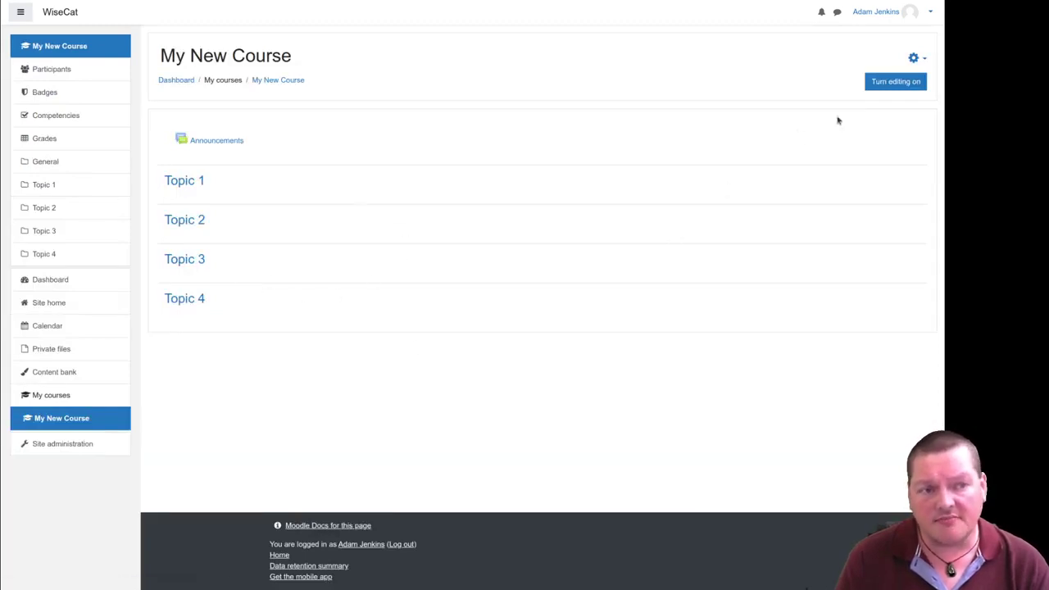
left_click(870, 86)
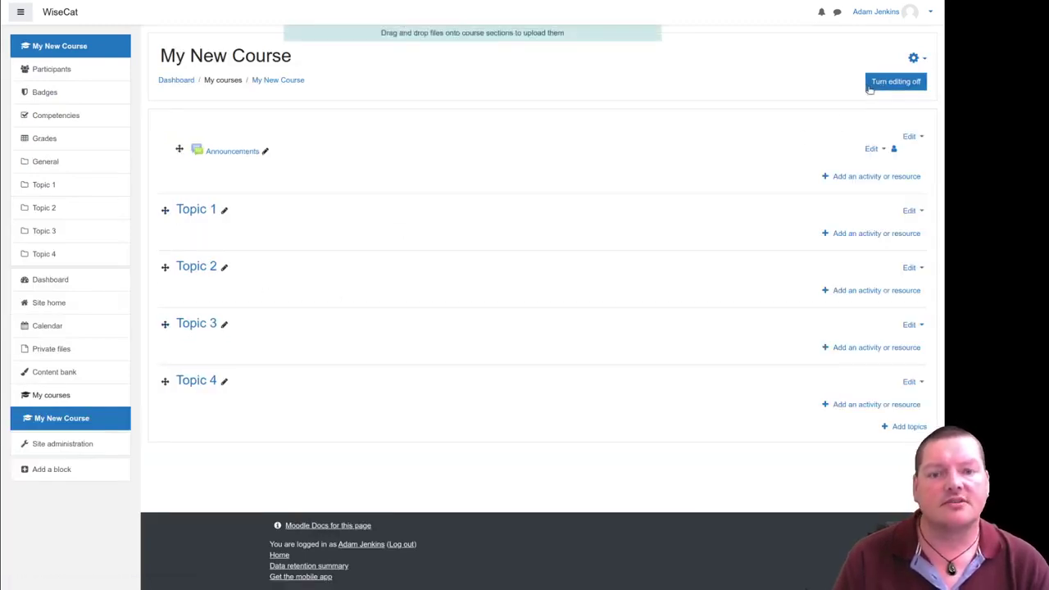
left_click(873, 179)
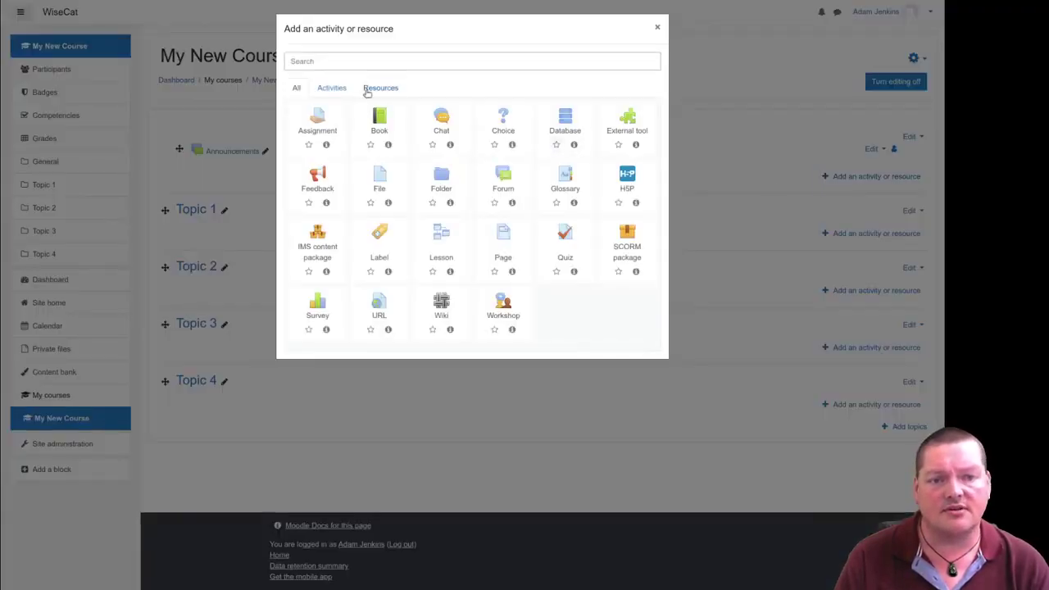
left_click(369, 90)
left_click(565, 119)
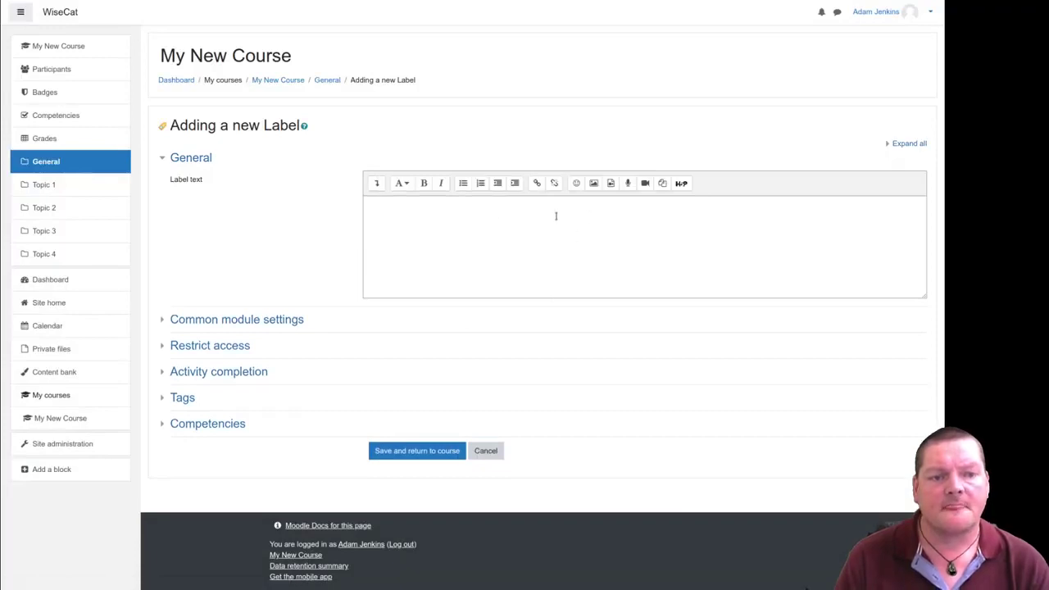
Step: Fill the label text with the Lorem ipsum paragraph and make its first word bold and italic
left_click(443, 223)
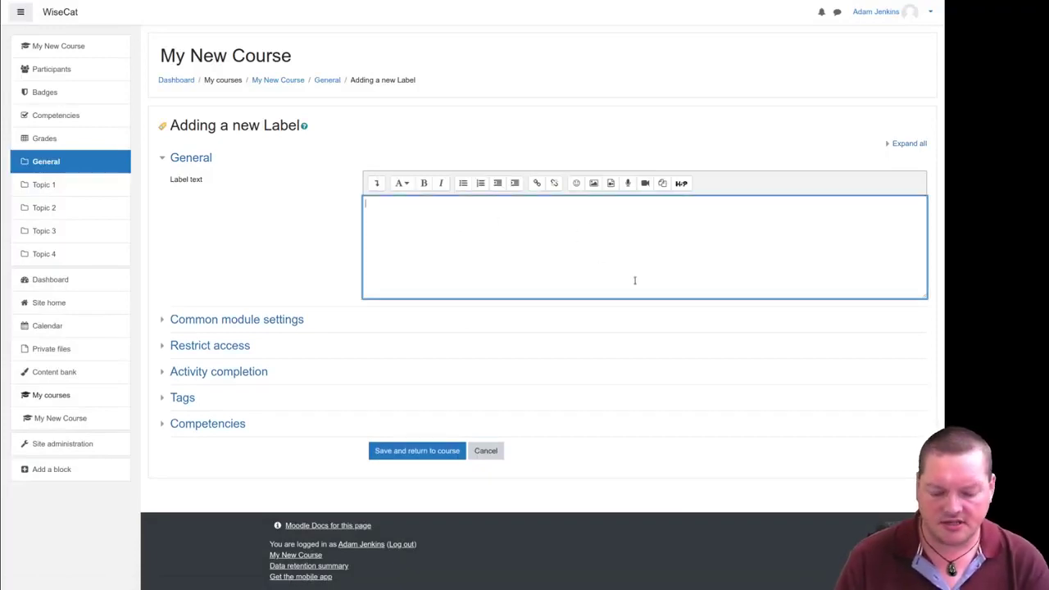
type("Lorem ipsum dolor sit amet, consectetur adipiscing elit. Nulla pretium urna ut dui accumsan tempor. Pellentesque sapien metus, pretium eget fringilla sit amet, auctor in nibh. Mauris id tempor purus. Curabitur nisl ante, fermentum a dictum fringilla, ultrices vitae nunc. Aenean est elit, lacinia a volutpat sed, viverra in tortor. Duis quis ex id eros tempus finibus a vel ipsum. Nullam molestie, nibh vitae interdum elementum, arcu elit suscipit mi, a aliquet lorem nunc et urna. Fusce pretium semper nulla, et vestibulum justo luctus in.")
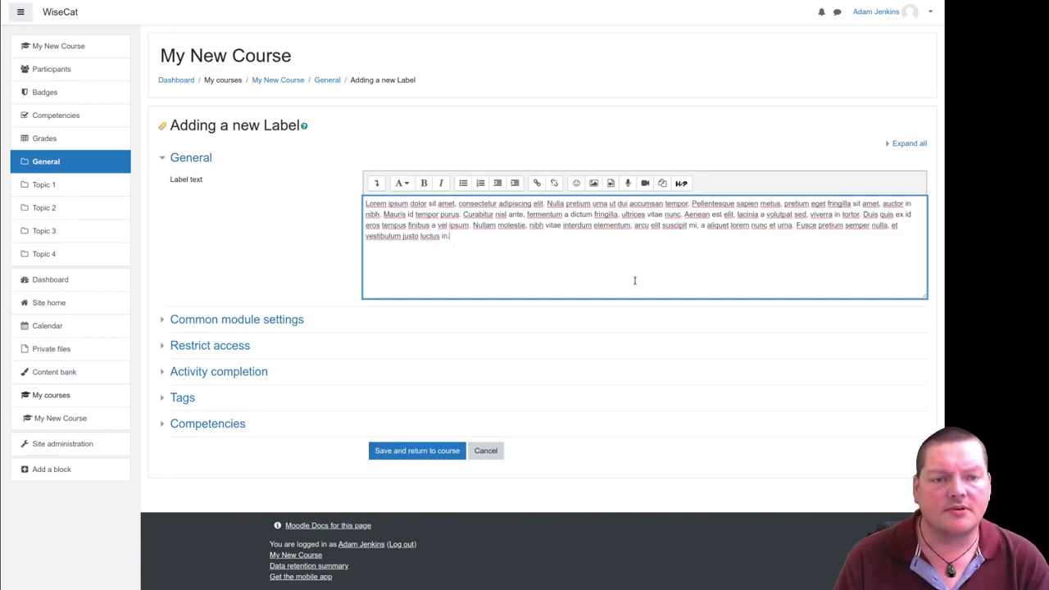
double_click(375, 204)
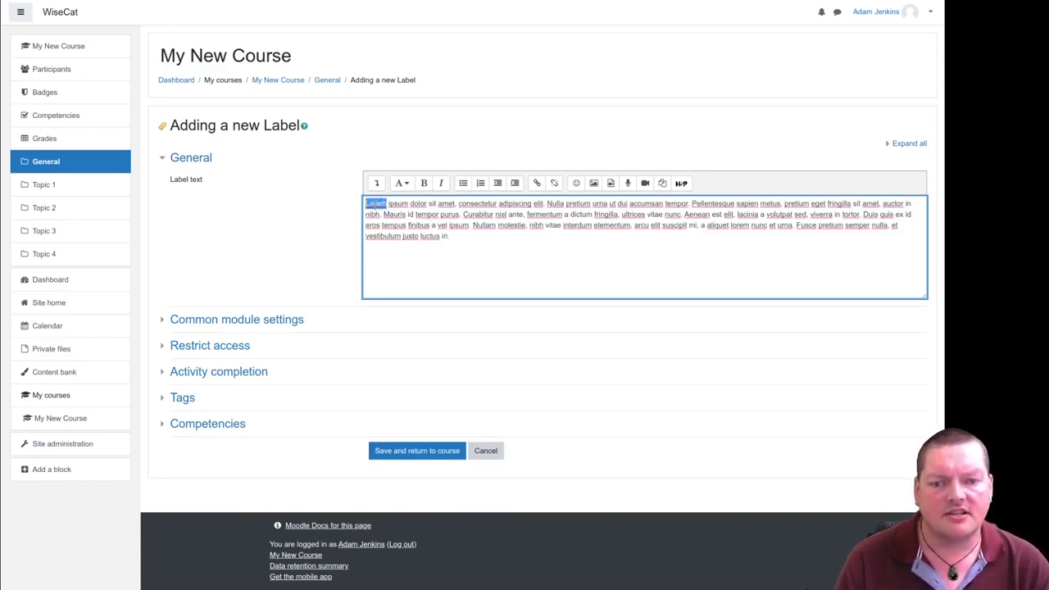
left_click(424, 183)
left_click(443, 183)
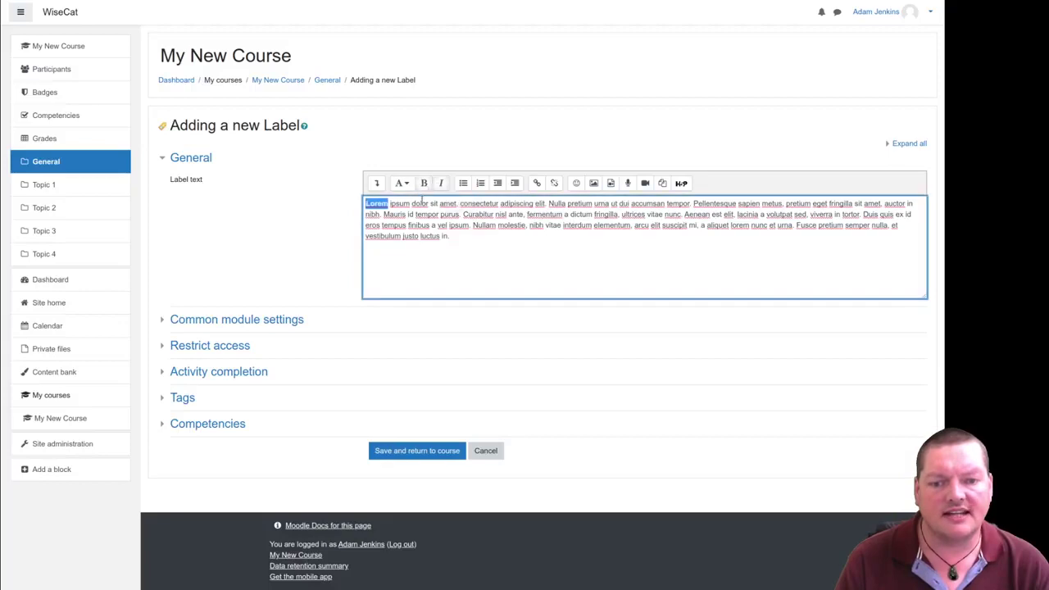
left_click(422, 205)
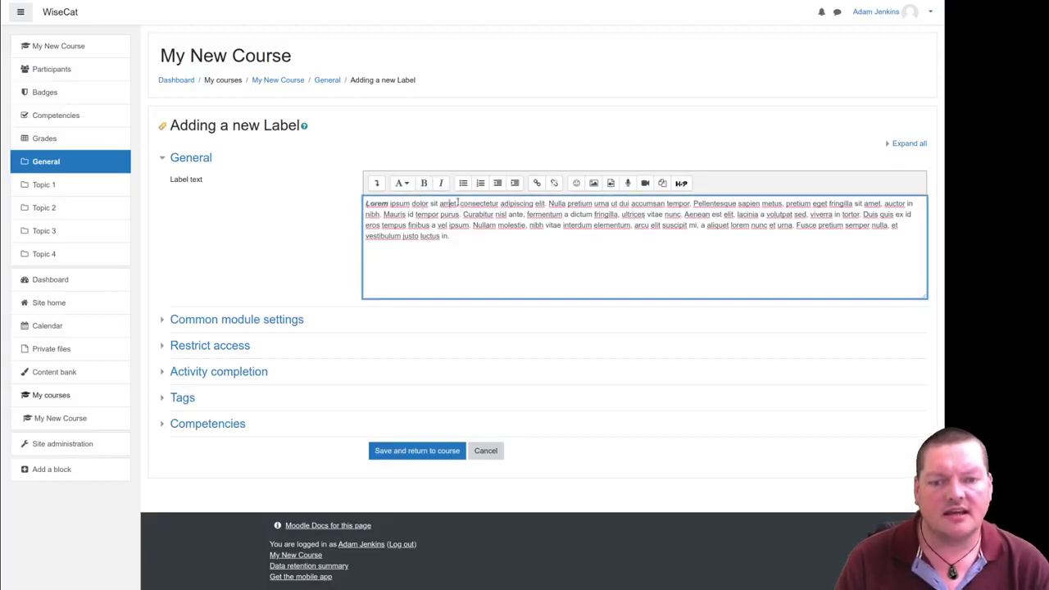
Step: Split the paragraph after "Lorem ipsum dolor sit amet," and italicise the word "ipsum"
key("Return")
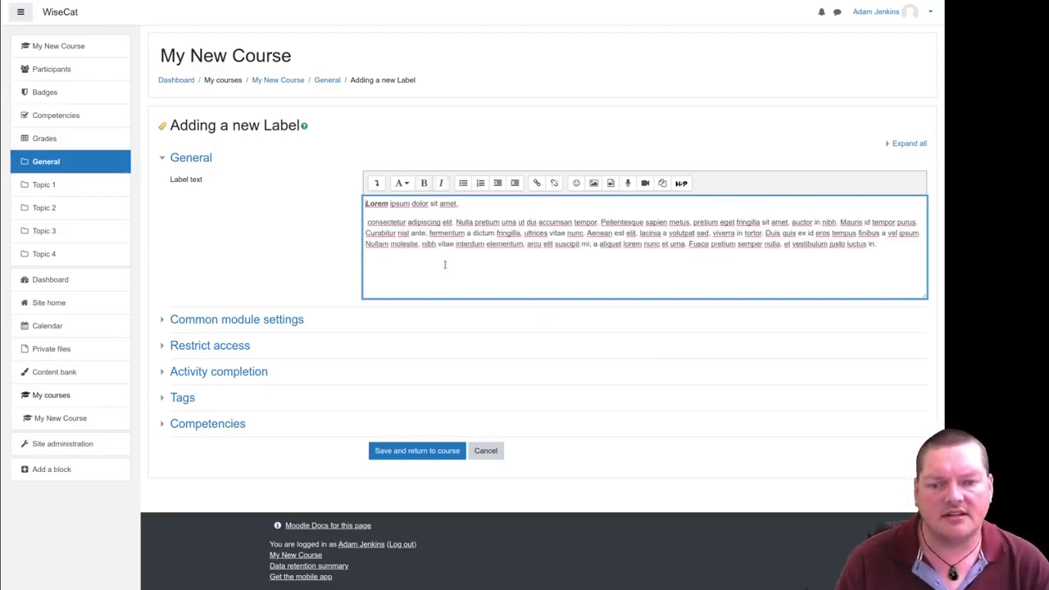
double_click(393, 203)
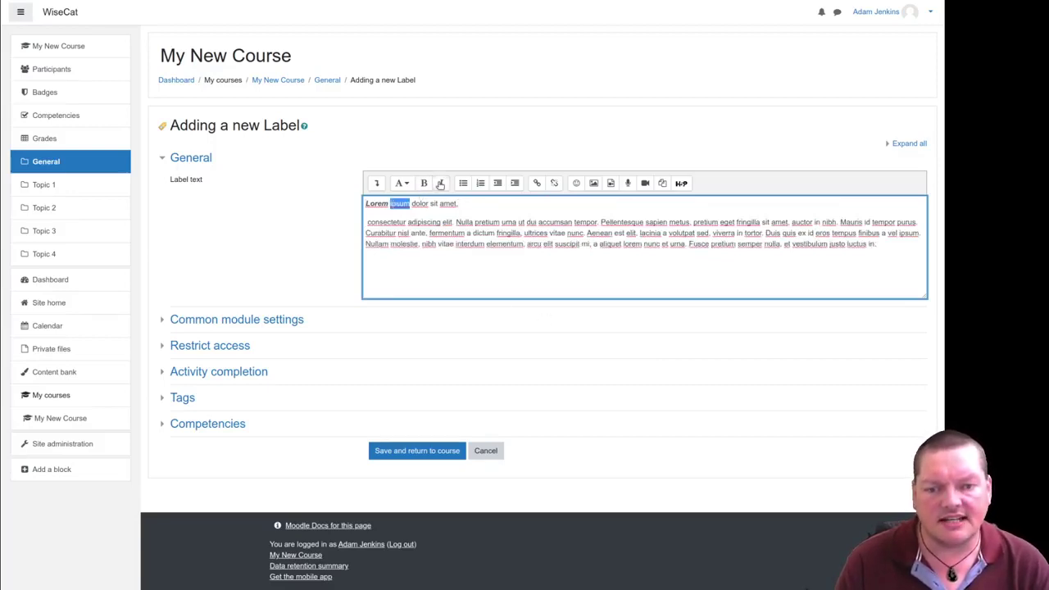
left_click(411, 221)
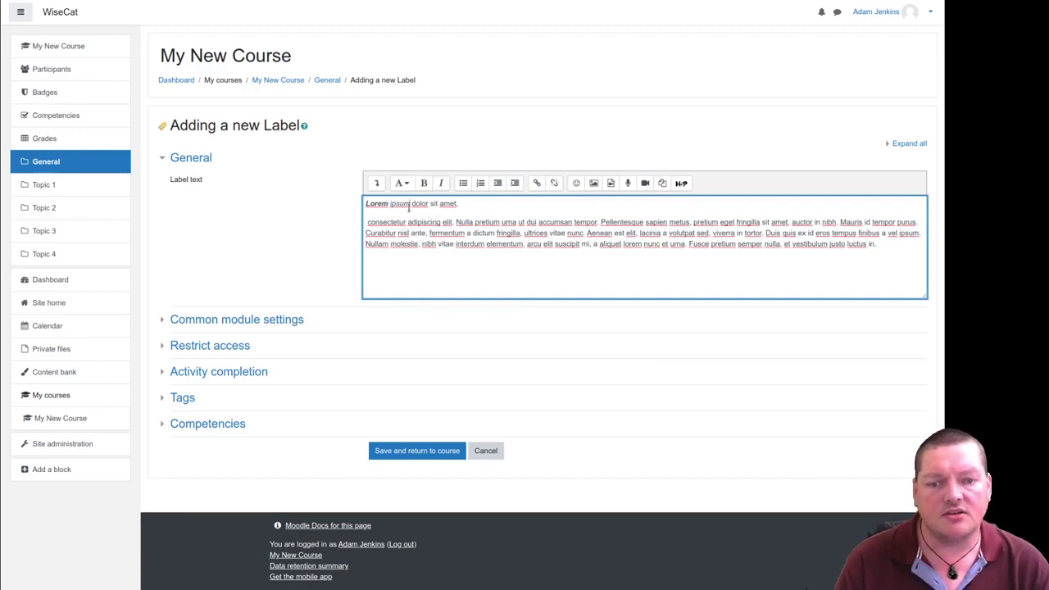
Step: Format the label's first line as Heading (medium) and show the editor's advanced buttons
triple_click(409, 205)
left_click(403, 185)
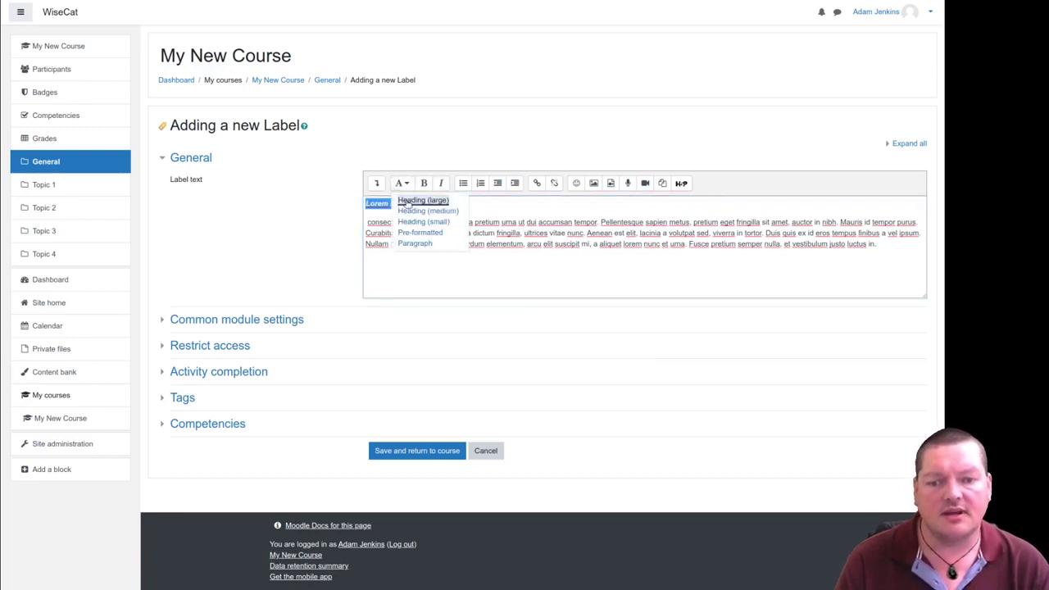
left_click(426, 211)
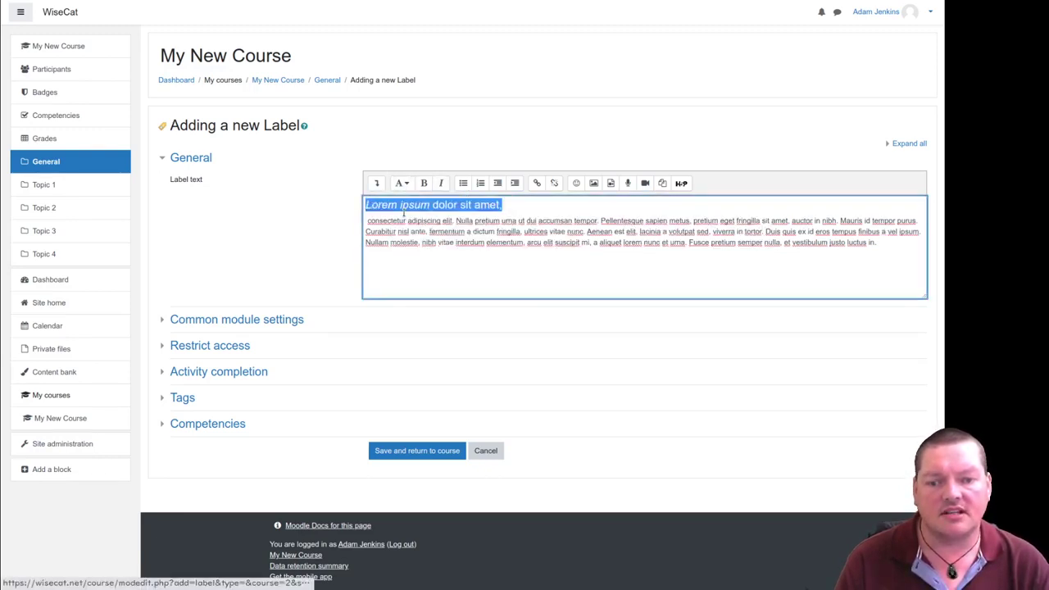
left_click(397, 220)
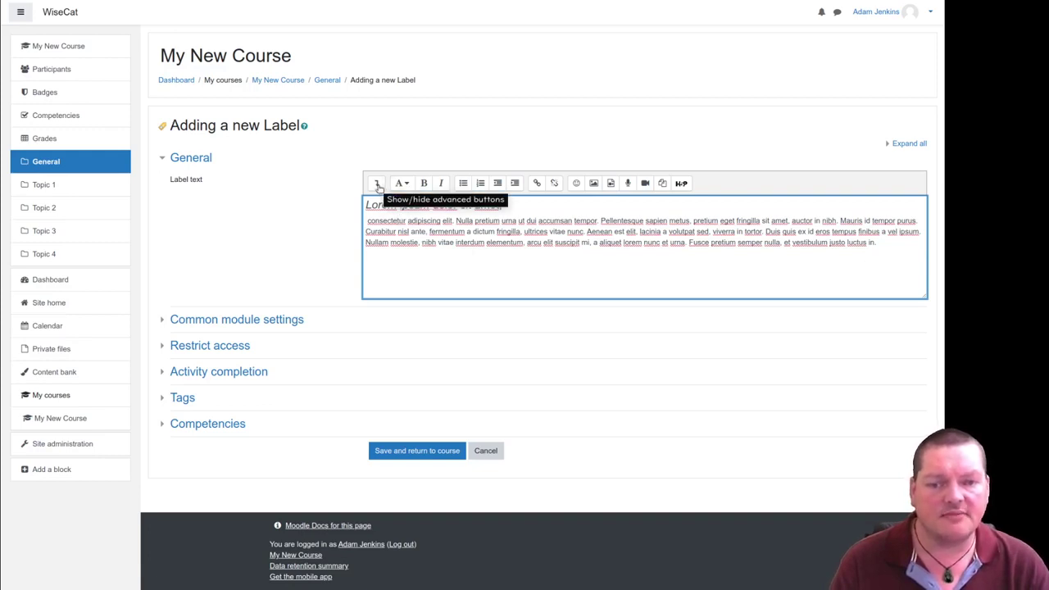
left_click(377, 183)
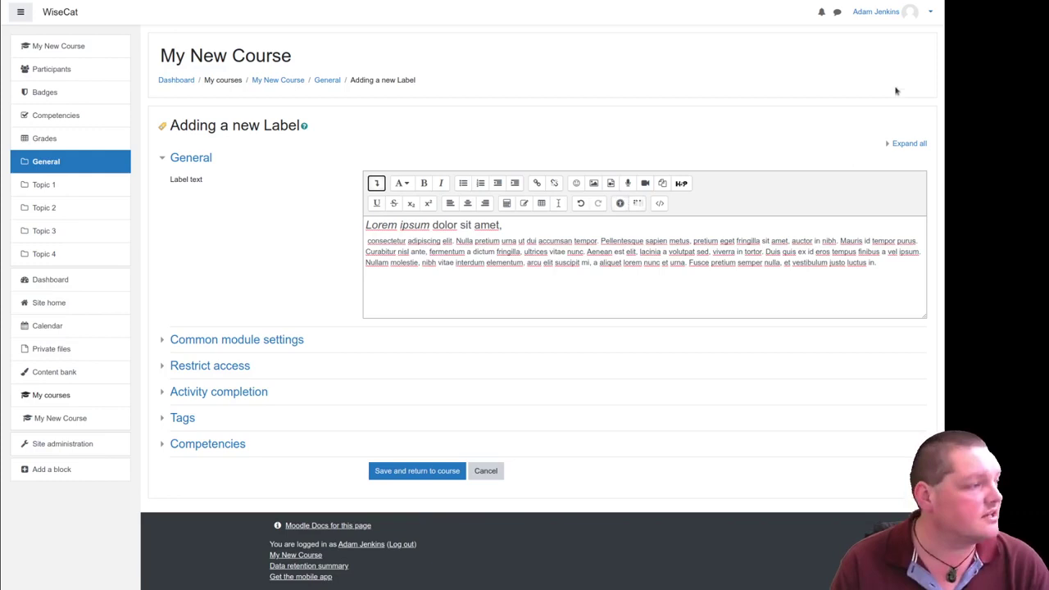
Step: Leave the unsaved label and set the account's text editor preference to TinyMCE HTML editor
left_click(906, 13)
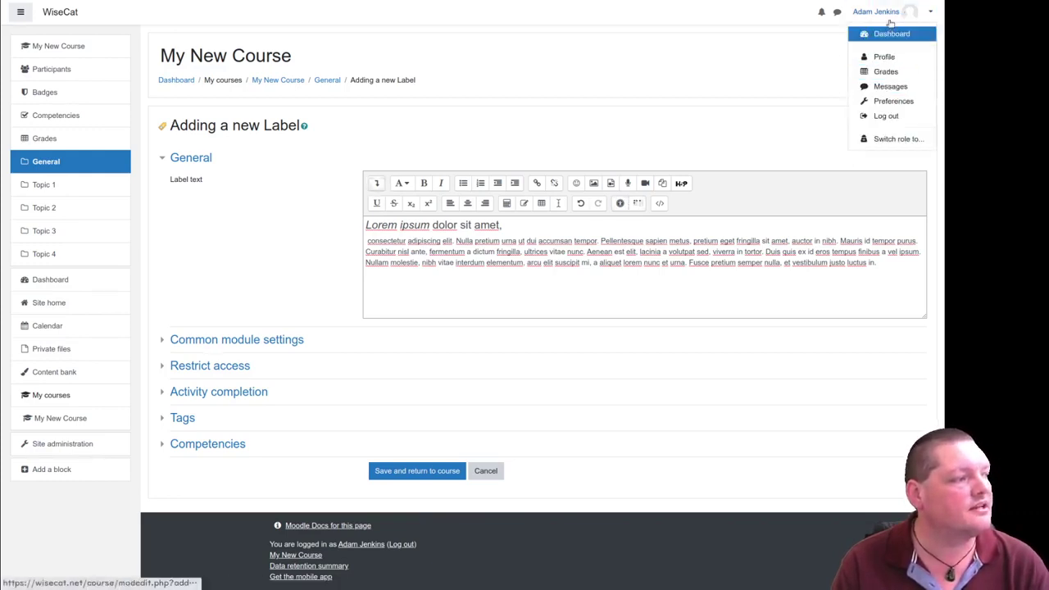
left_click(889, 103)
left_click(554, 68)
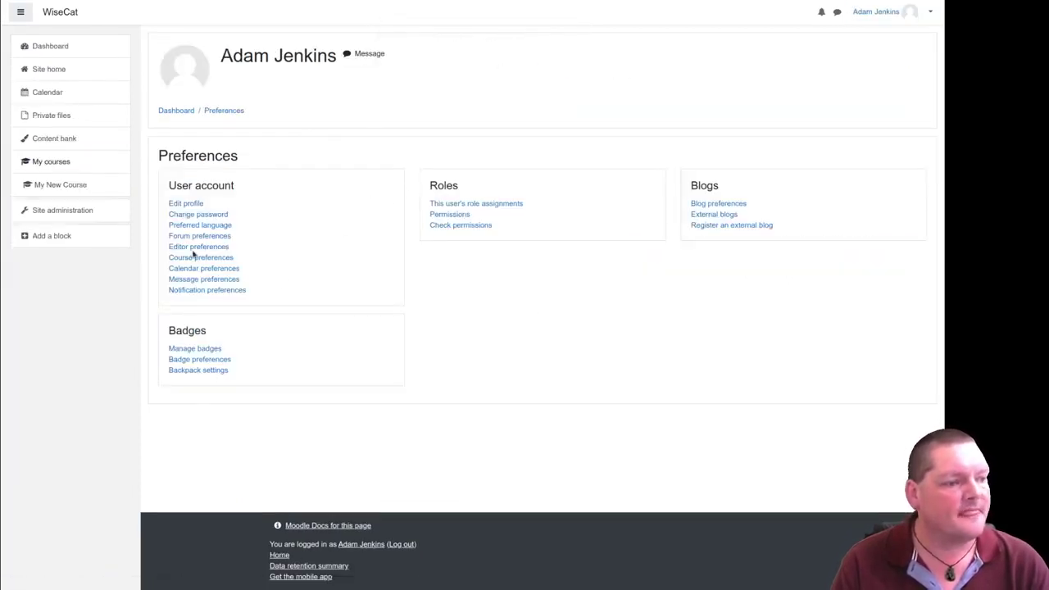
left_click(187, 248)
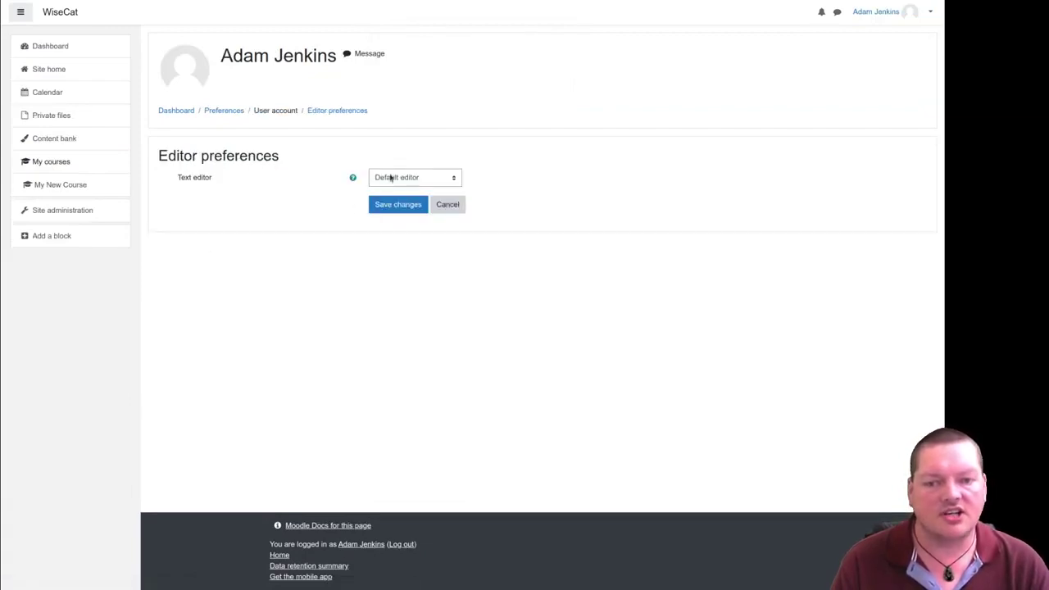
left_click(438, 178)
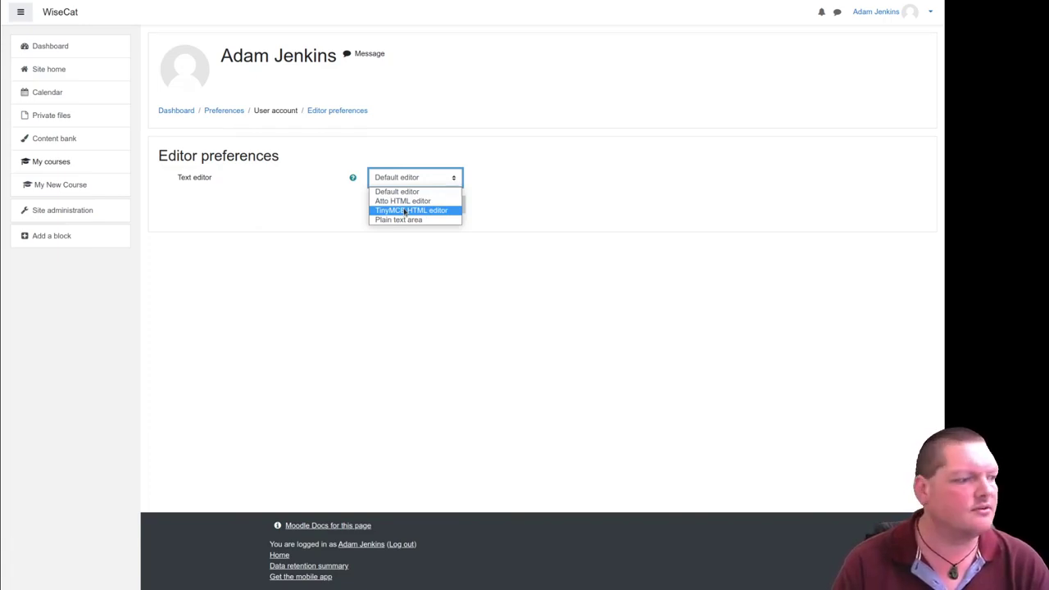
left_click(405, 211)
left_click(402, 206)
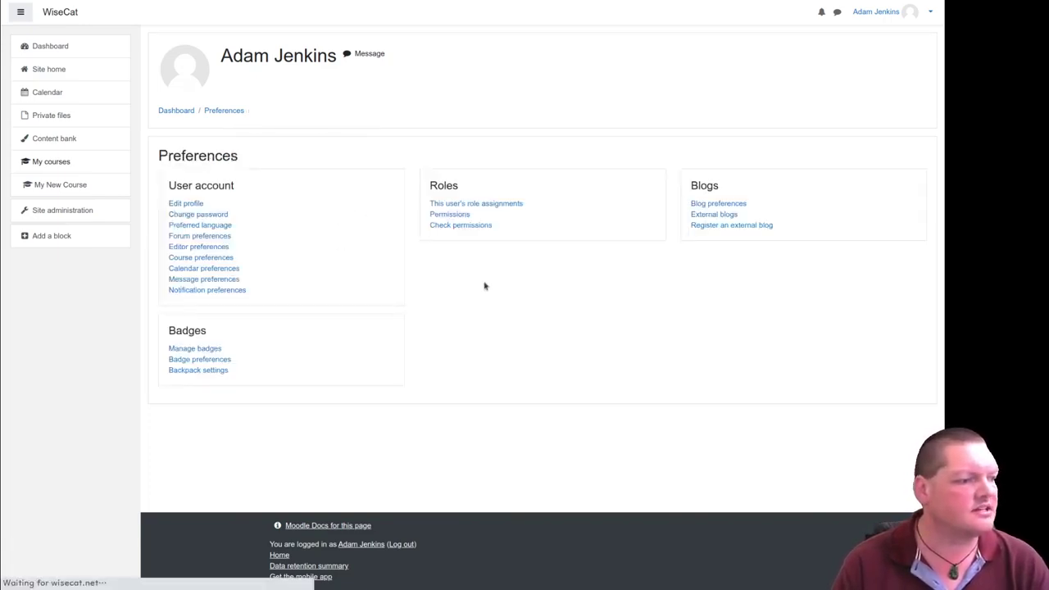
Step: Review the text editor choices in the editor preferences and save with TinyMCE HTML editor still selected
left_click(200, 246)
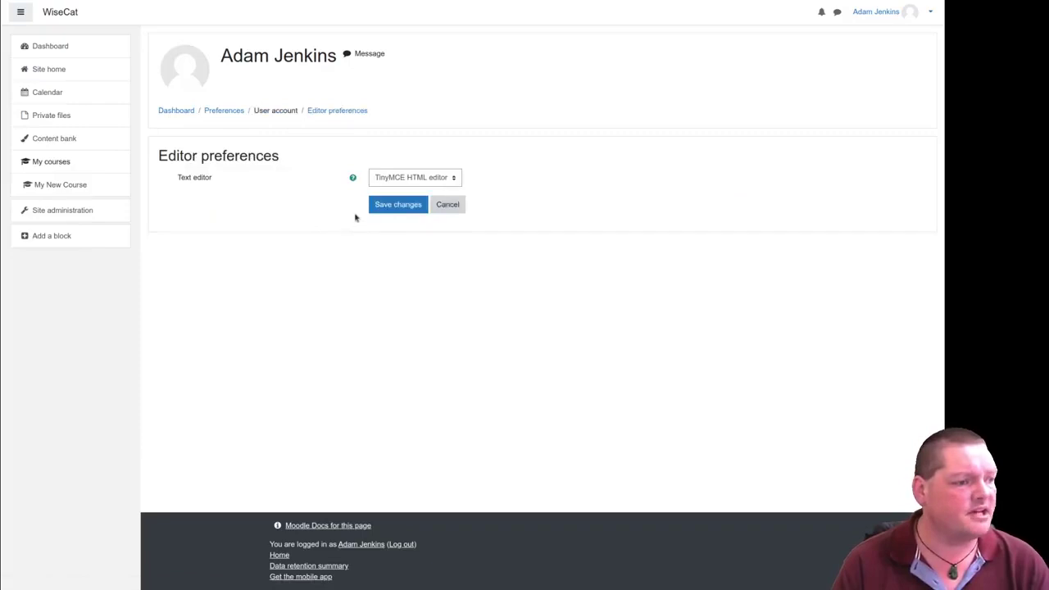
left_click(443, 181)
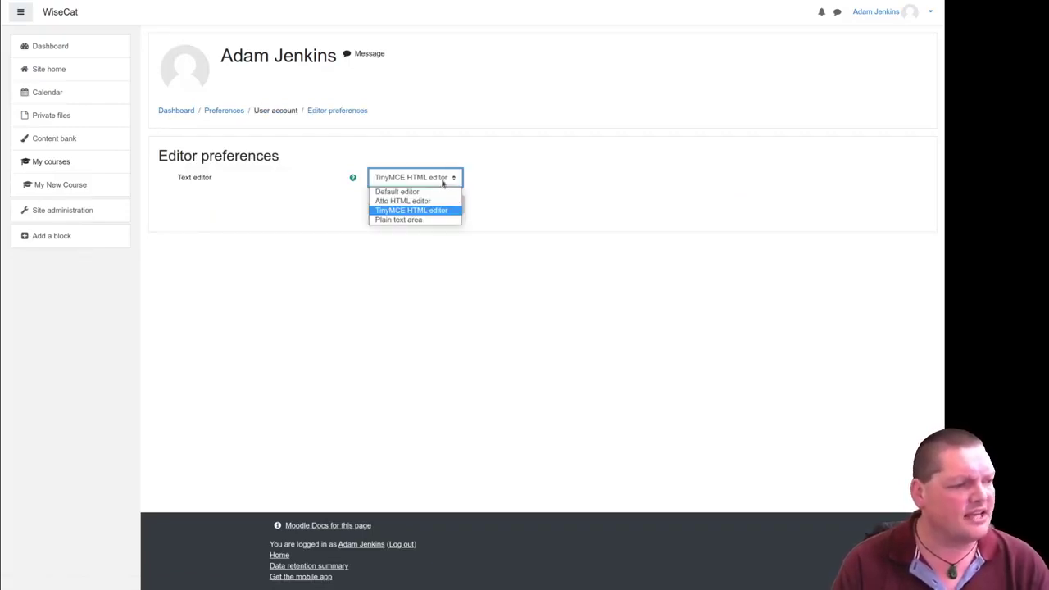
left_click(401, 210)
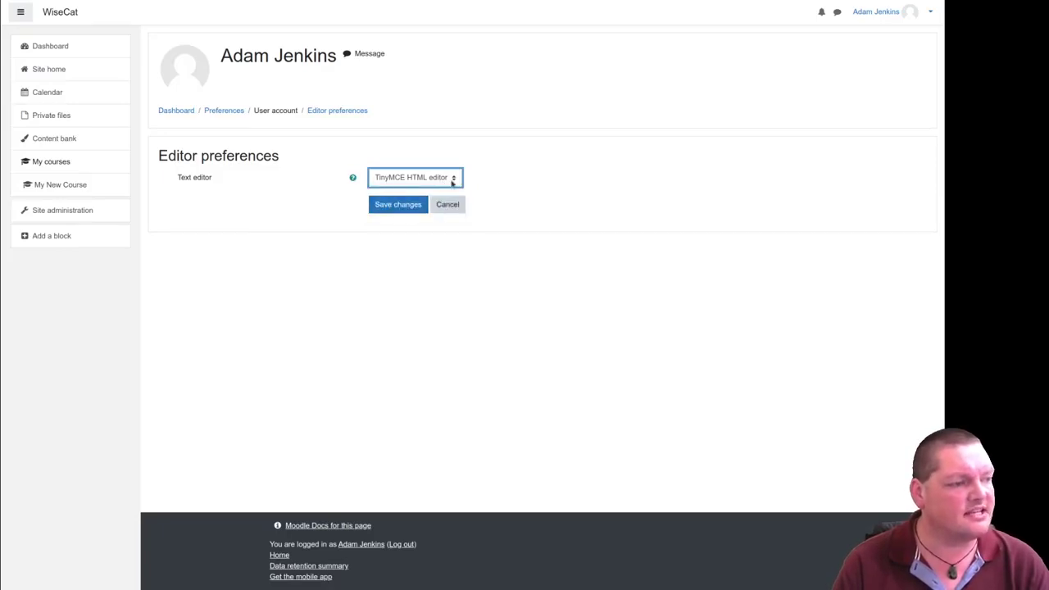
left_click(401, 204)
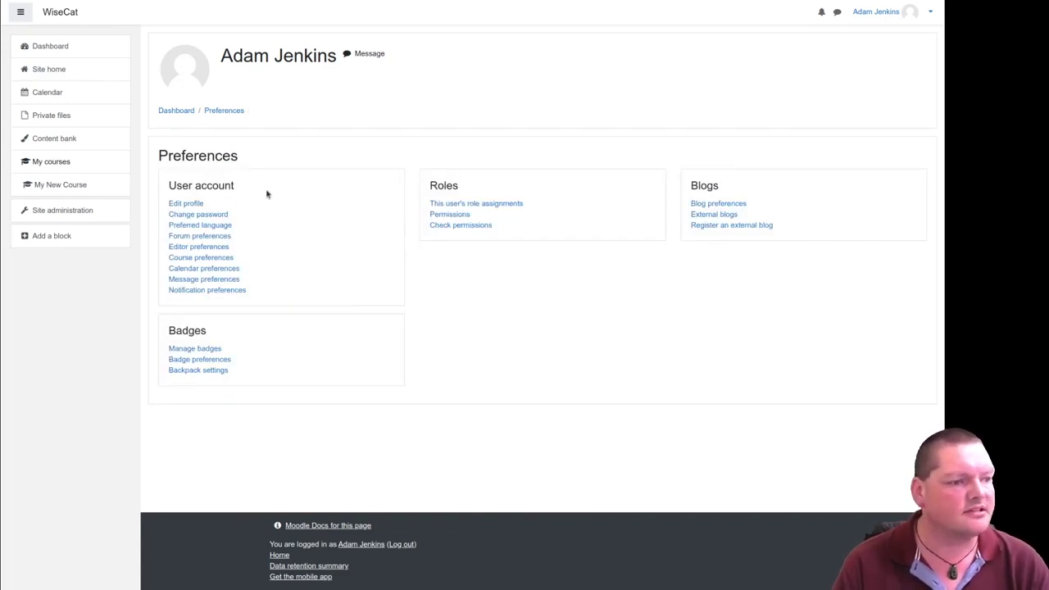
Step: Start a new Label in the general section of My New Course and paste the Lorem ipsum paragraph as its text
left_click(191, 111)
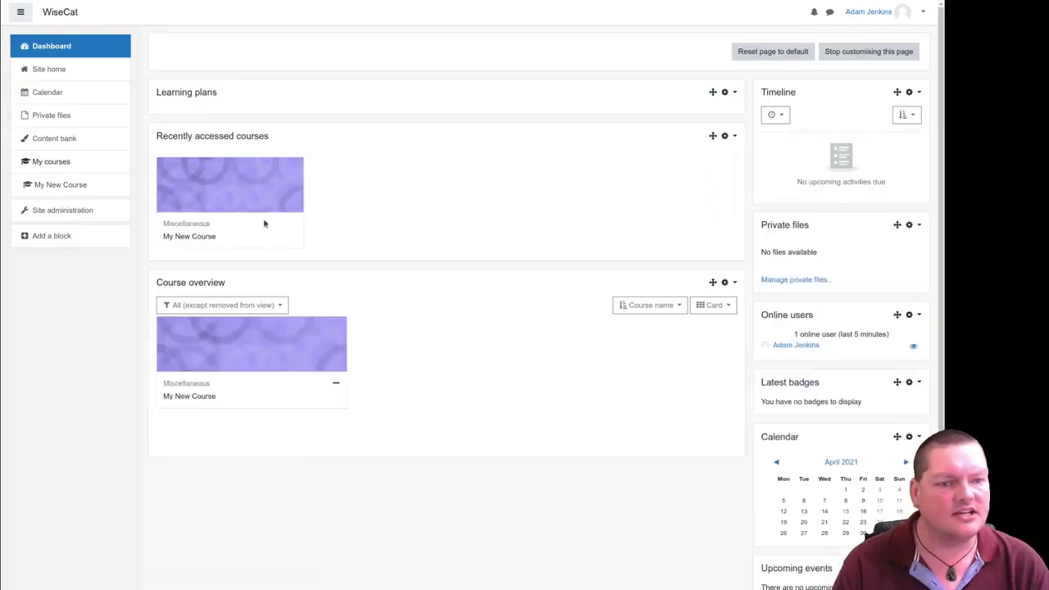
left_click(258, 193)
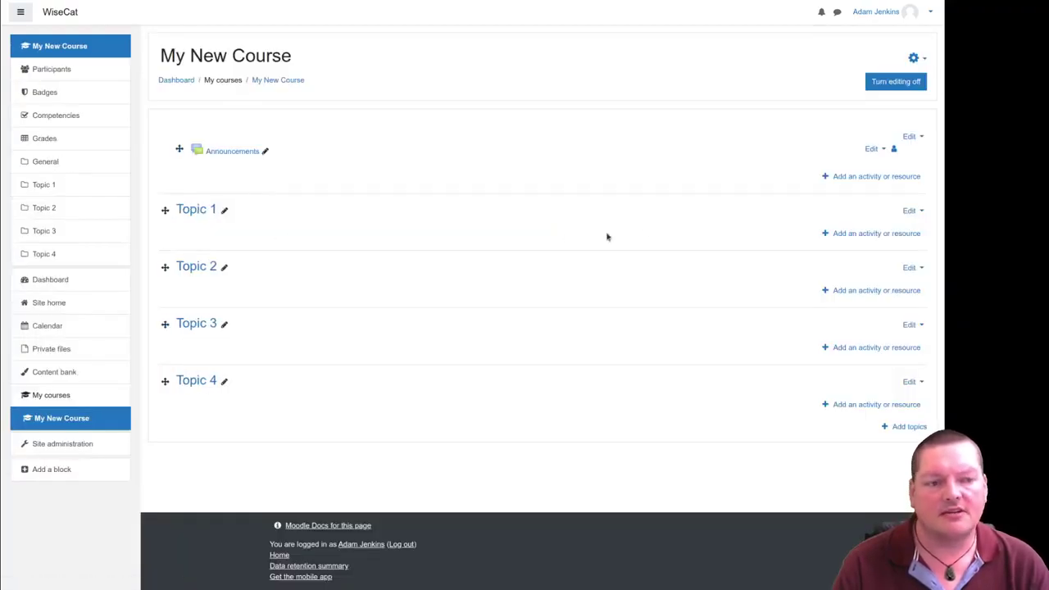
left_click(843, 179)
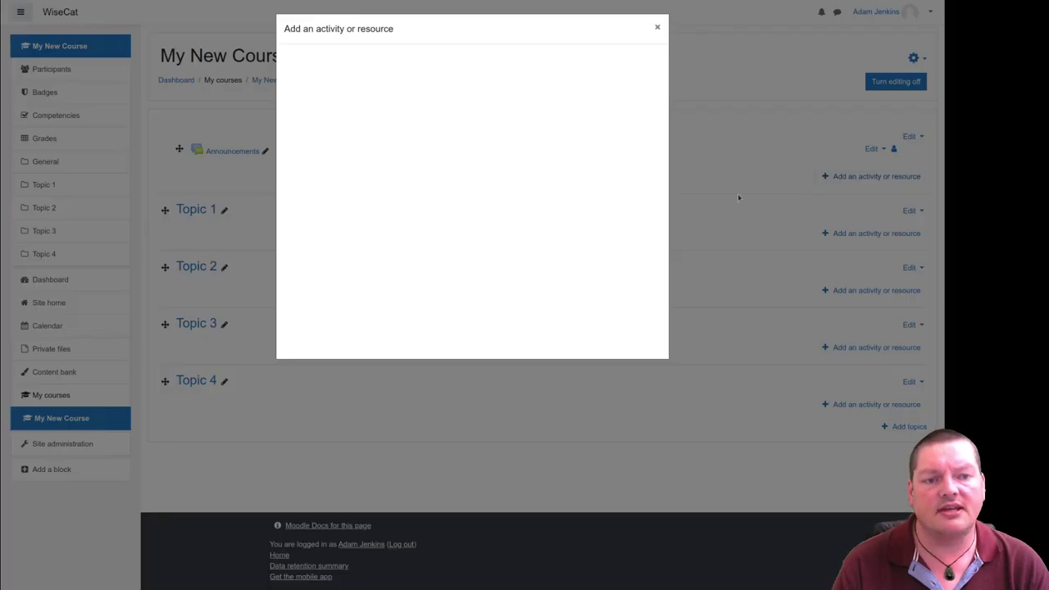
left_click(380, 88)
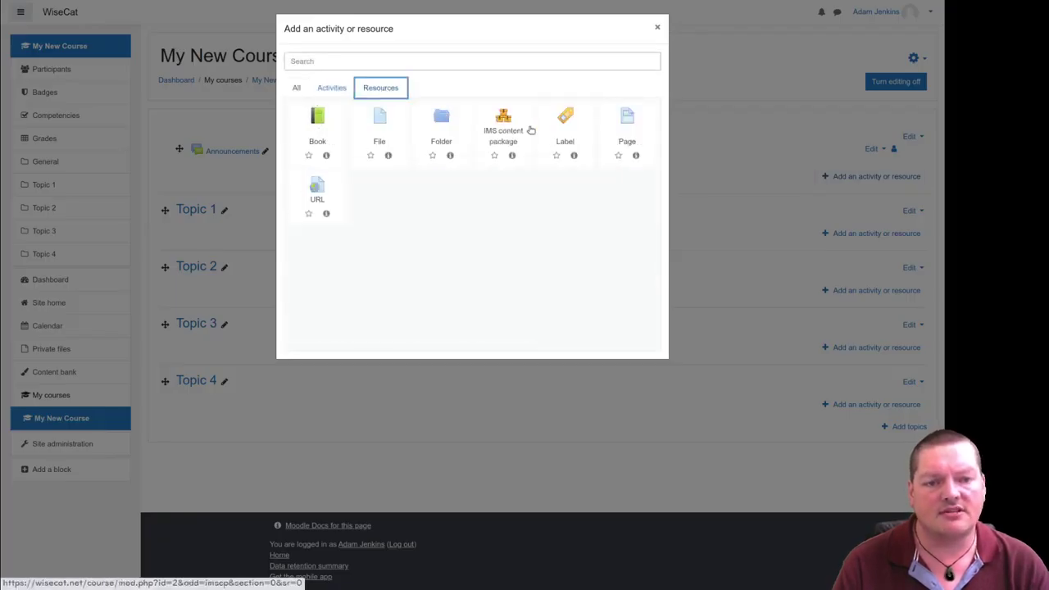
left_click(567, 126)
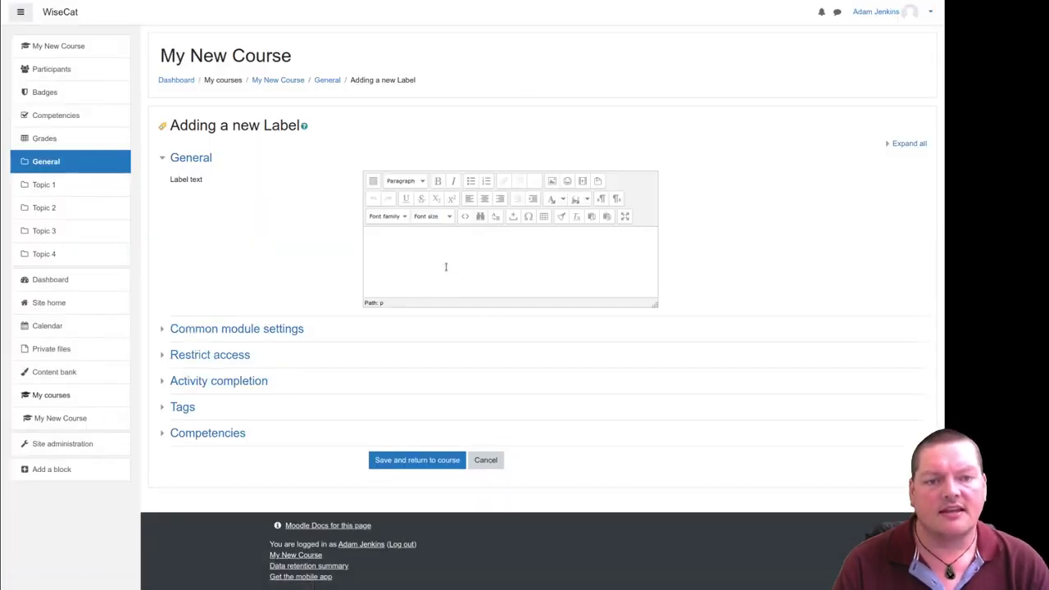
left_click(418, 261)
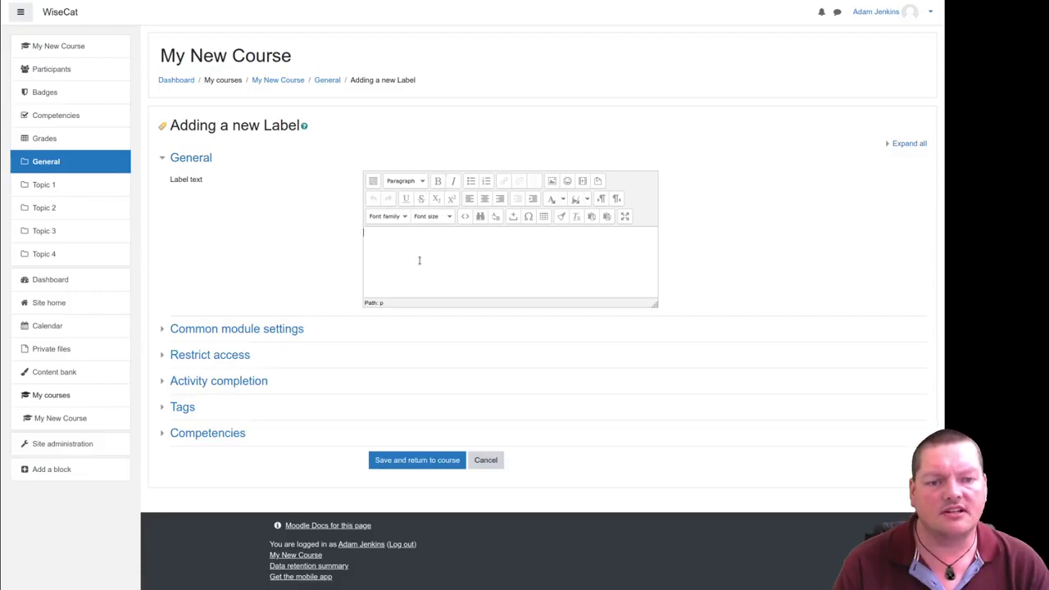
key("ctrl+v")
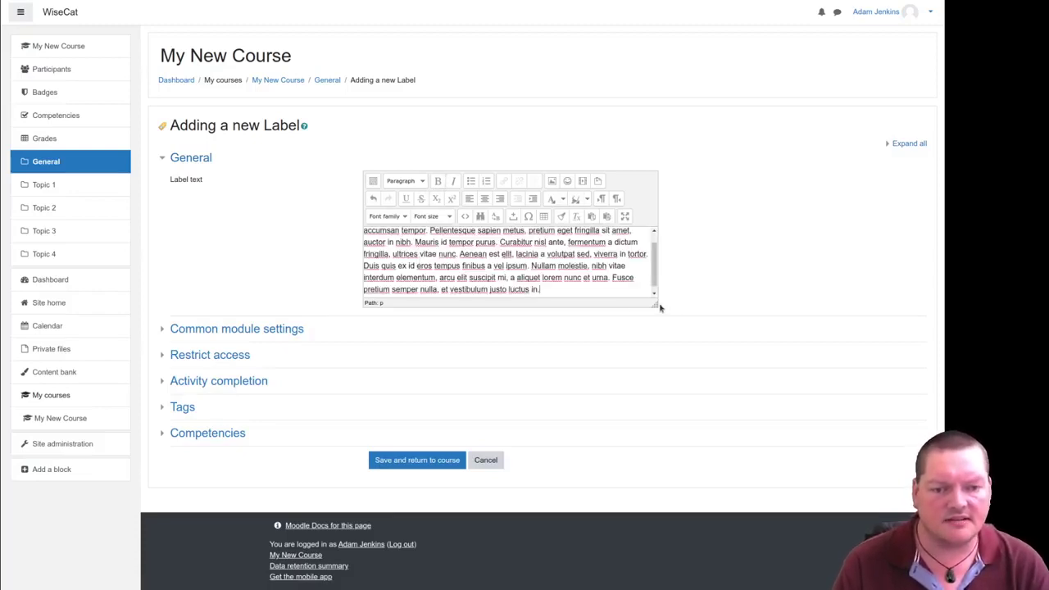
Step: Enlarge the label text editing area, and collapse and restore its additional toolbar rows
left_click_drag(655, 303, 693, 483)
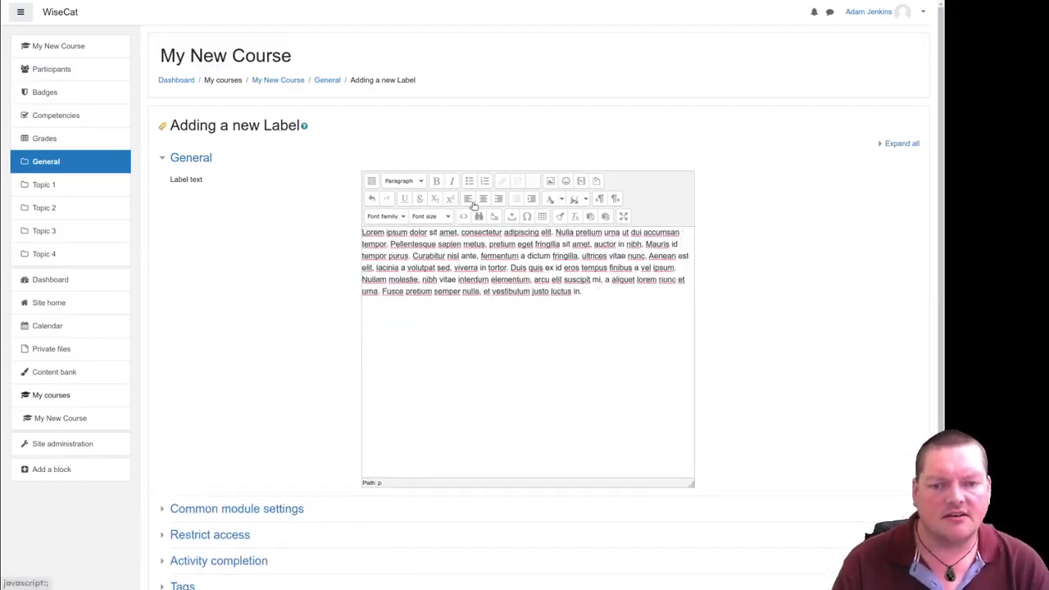
left_click(373, 181)
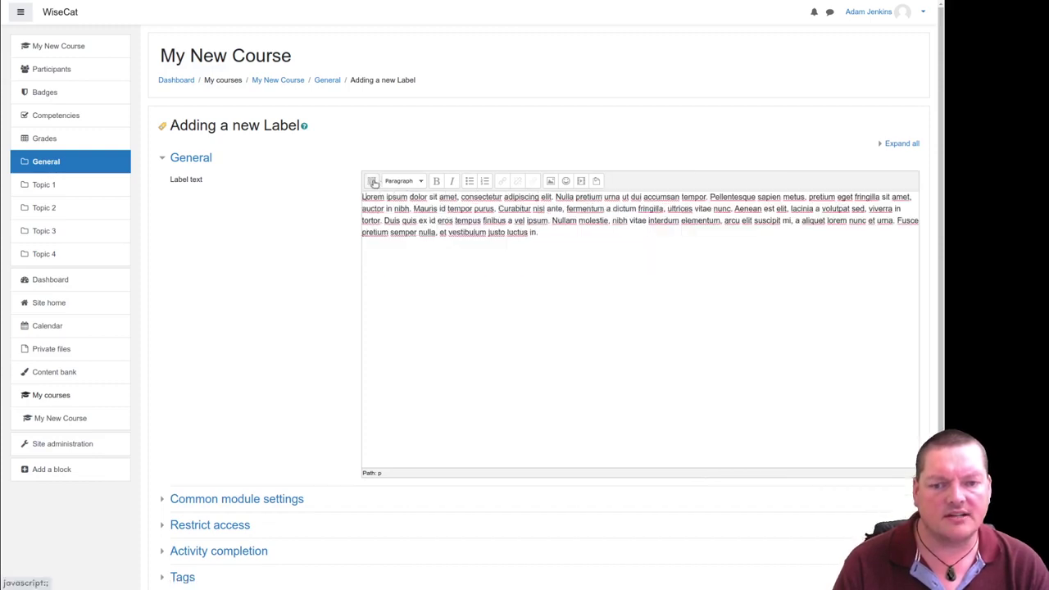
left_click(373, 181)
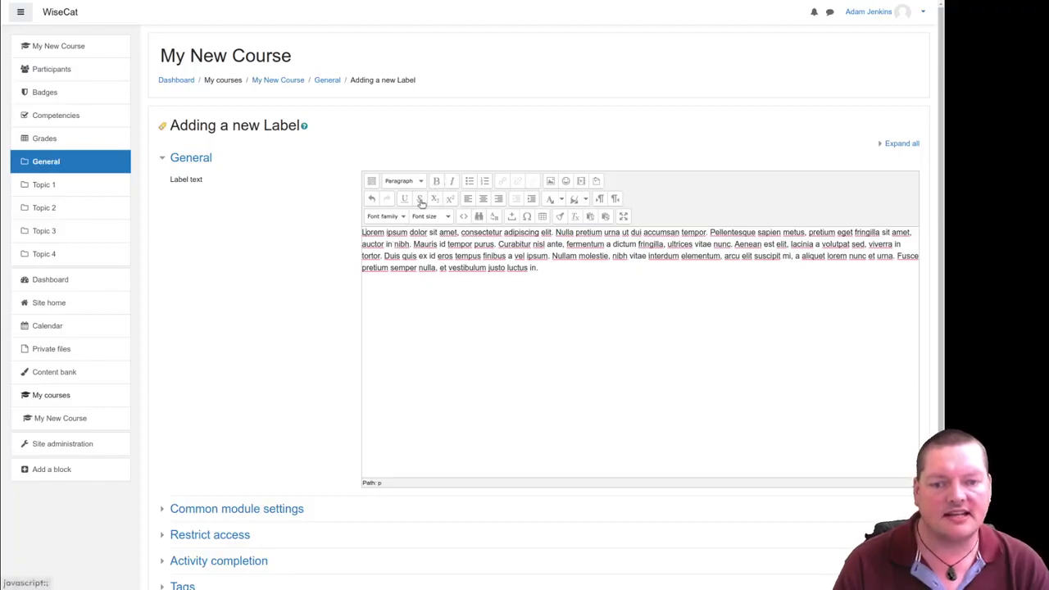
Step: Format the opening words "Lorem ipsum dolor sit amet," in the Courier New font at size 7 (36pt)
triple_click(380, 232)
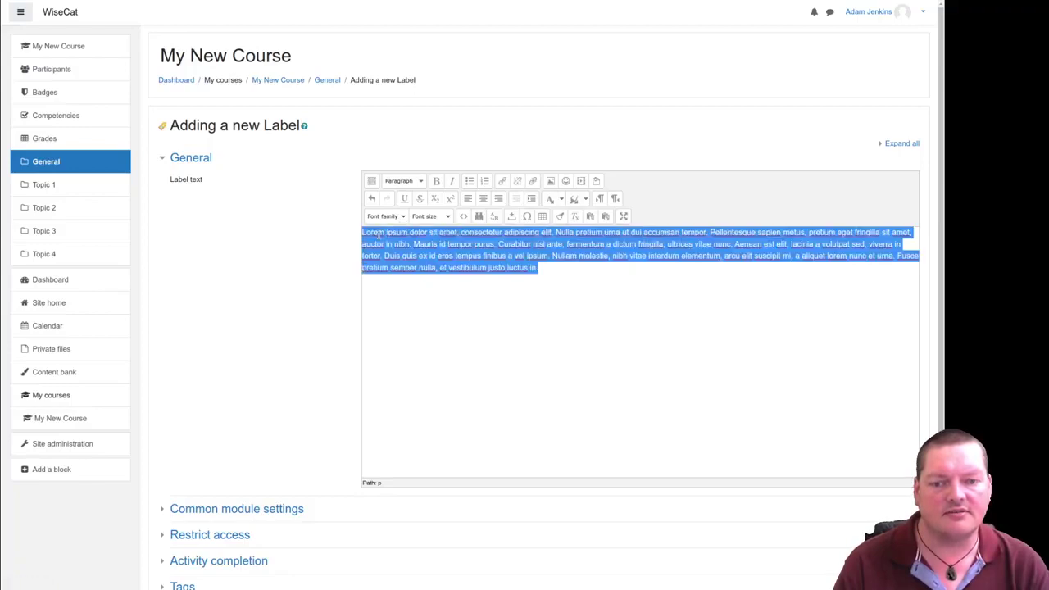
left_click(379, 234)
double_click(433, 233)
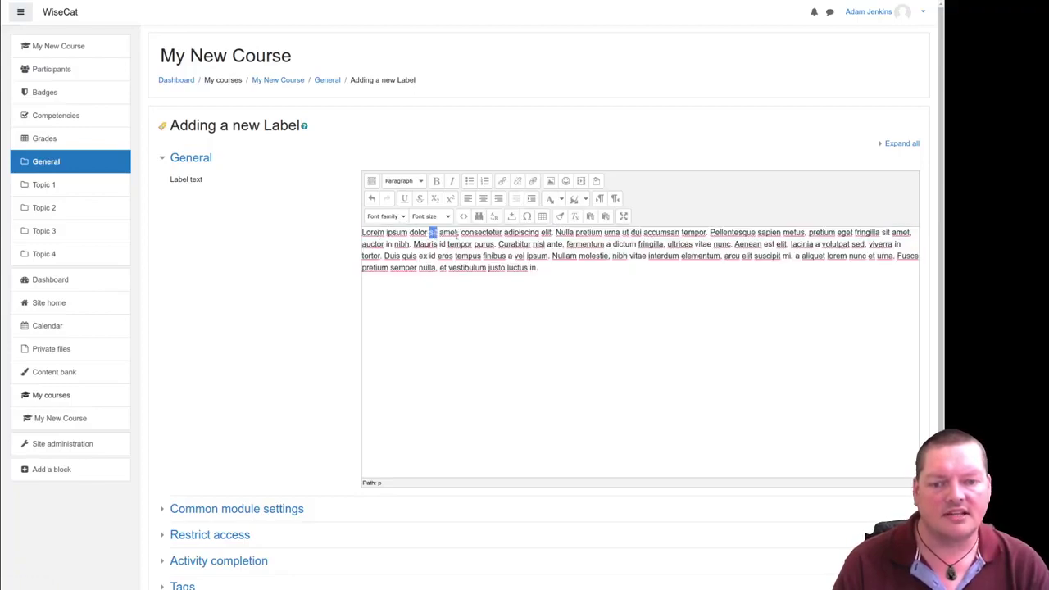
left_click_drag(457, 235, 354, 236)
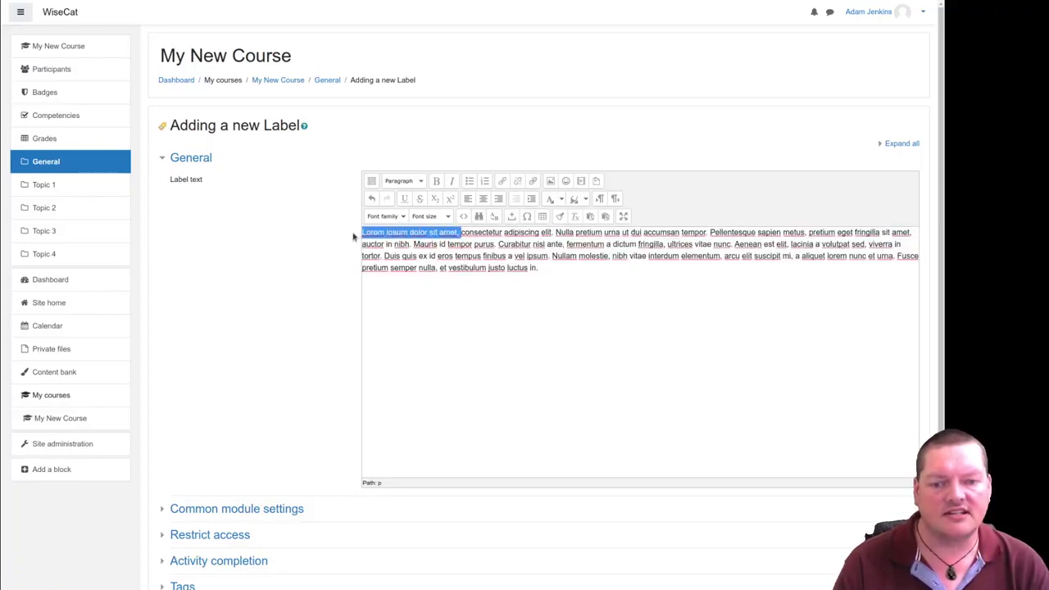
left_click(403, 215)
left_click(403, 261)
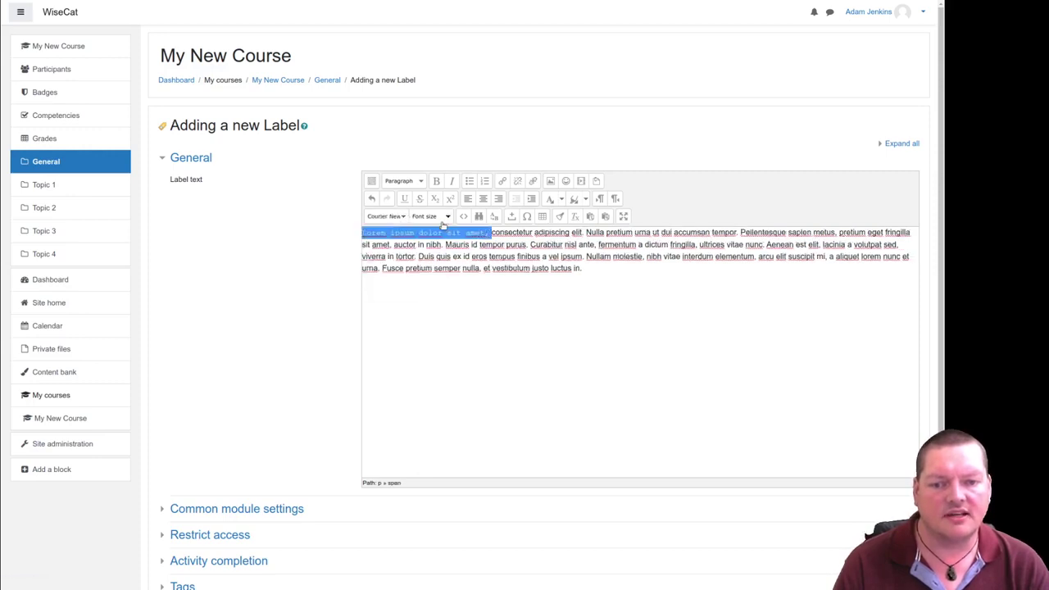
left_click(441, 218)
scroll(437, 273, "down", 1)
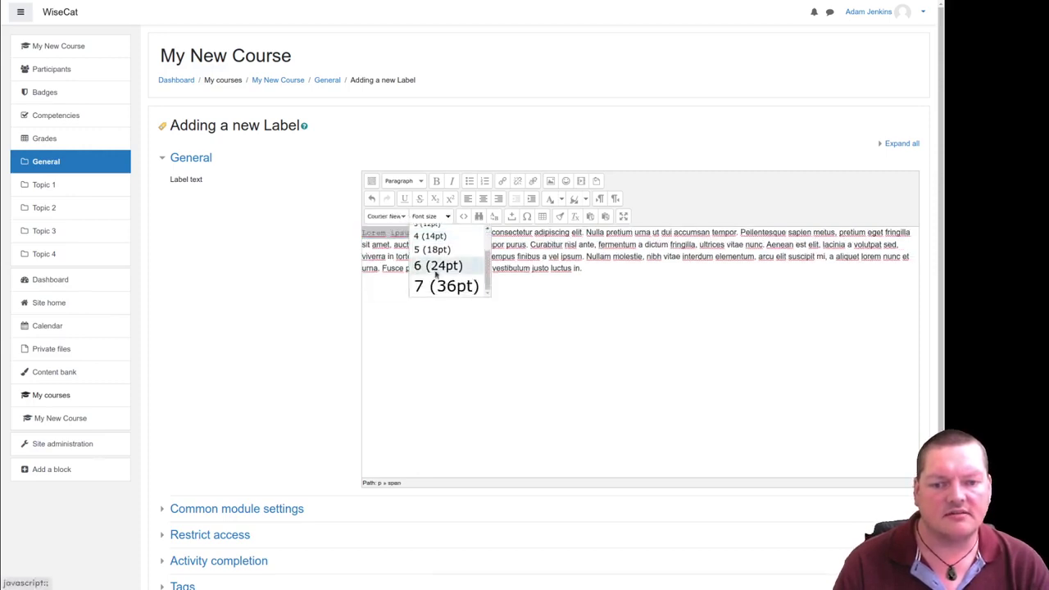
left_click(435, 270)
left_click(609, 256)
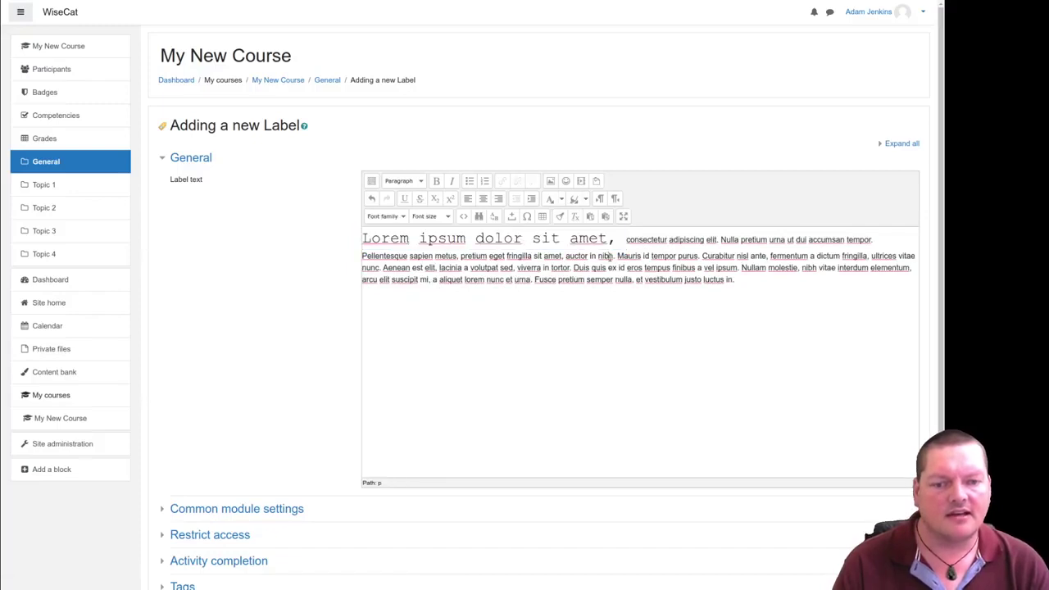
Step: Highlight the word "dolor" in the enlarged opening phrase with a yellow background colour
double_click(514, 246)
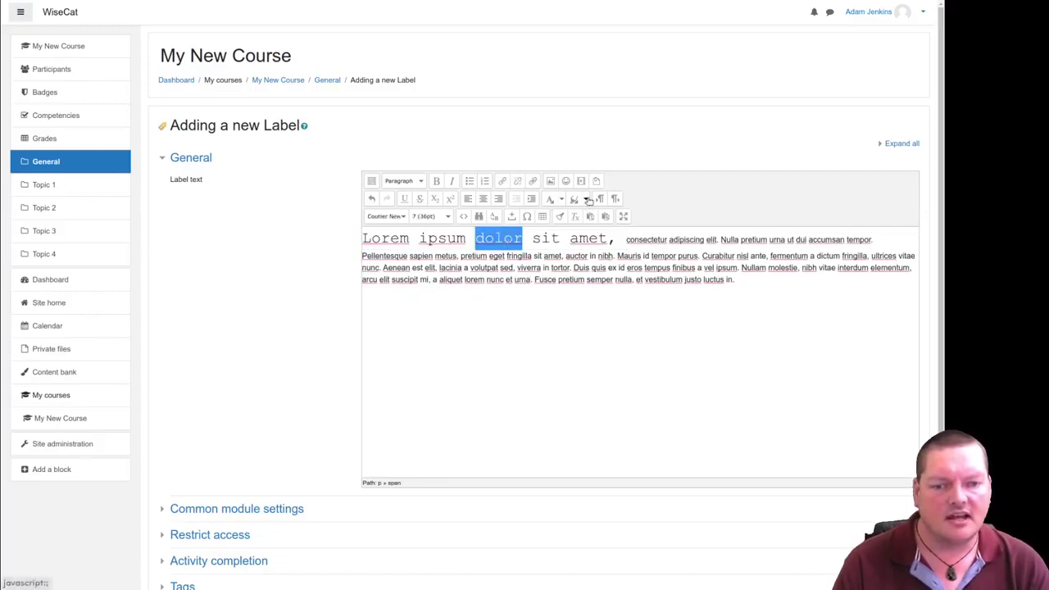
left_click(584, 199)
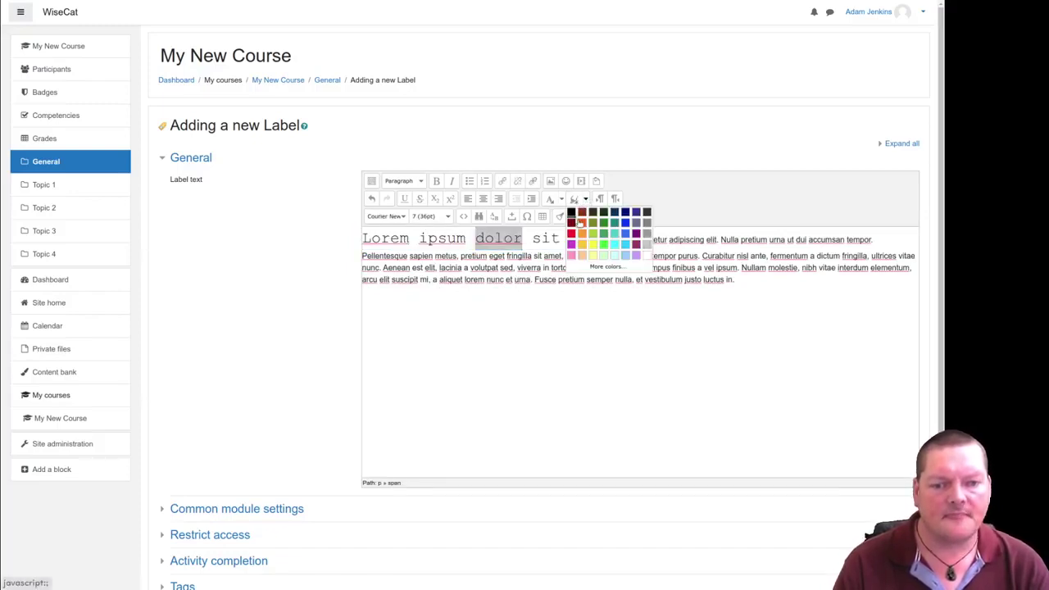
left_click(593, 245)
left_click(543, 267)
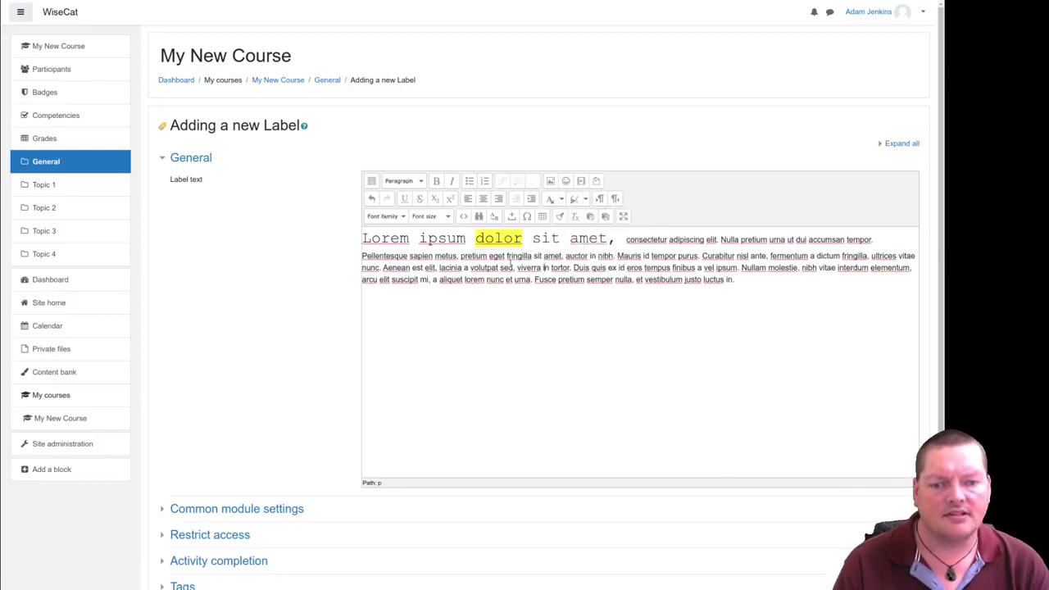
Step: Change the text colour of the words "pretium eget fringilla" in the label paragraph to red
left_click_drag(461, 256, 532, 257)
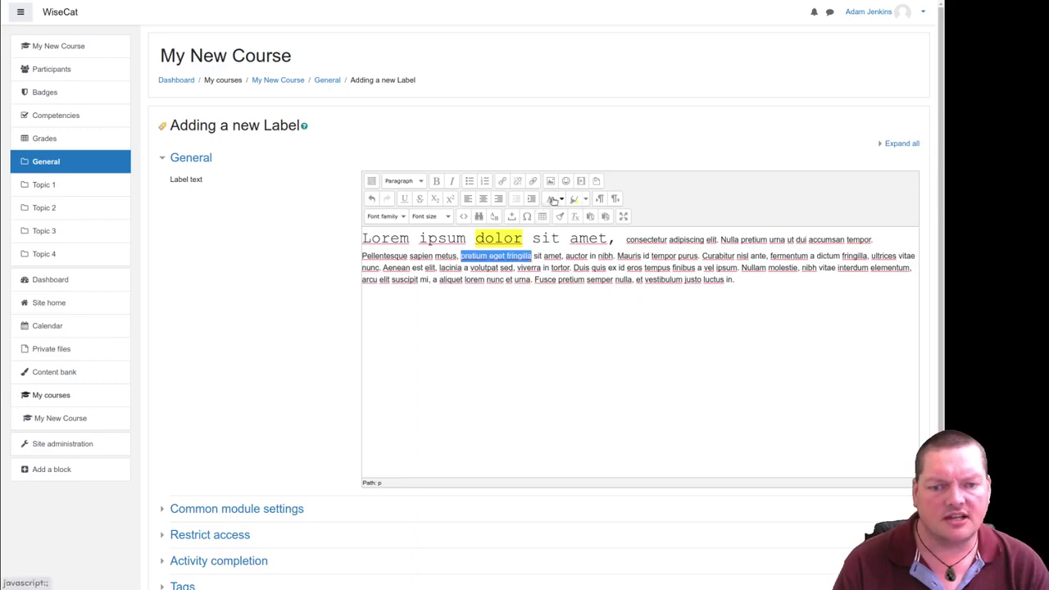
left_click(562, 200)
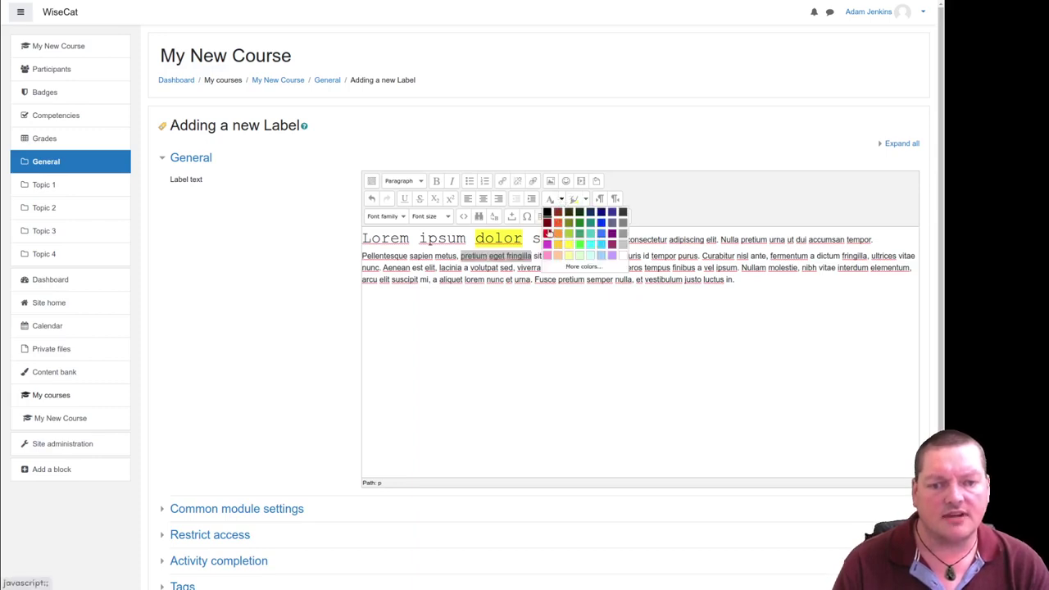
left_click(551, 235)
left_click(533, 288)
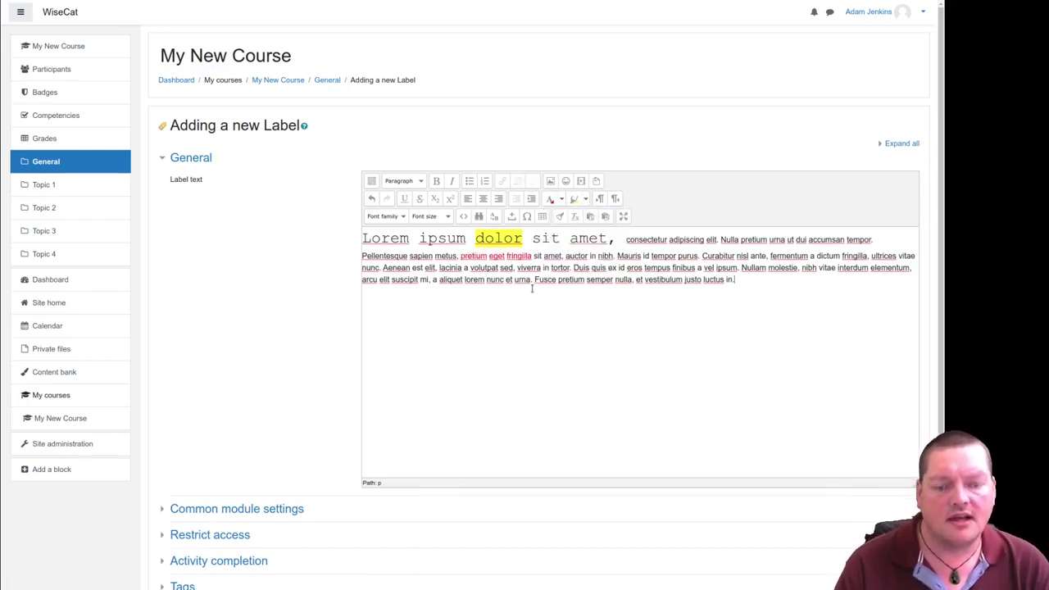